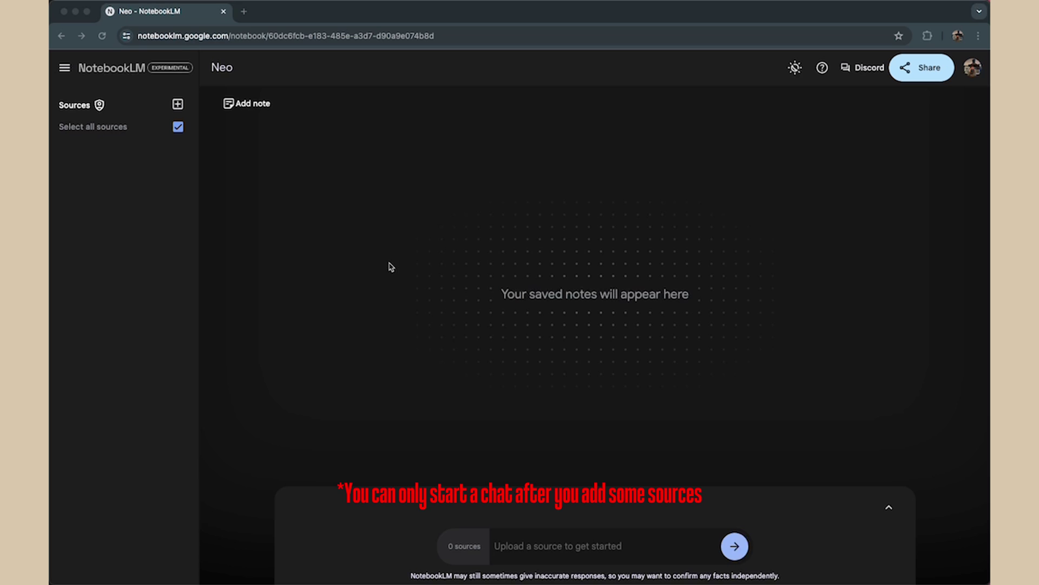
Bring up the 'Upload from' choices for adding a source to the empty notebook
left_click(512, 544)
key("f")
key("p")
key("Escape")
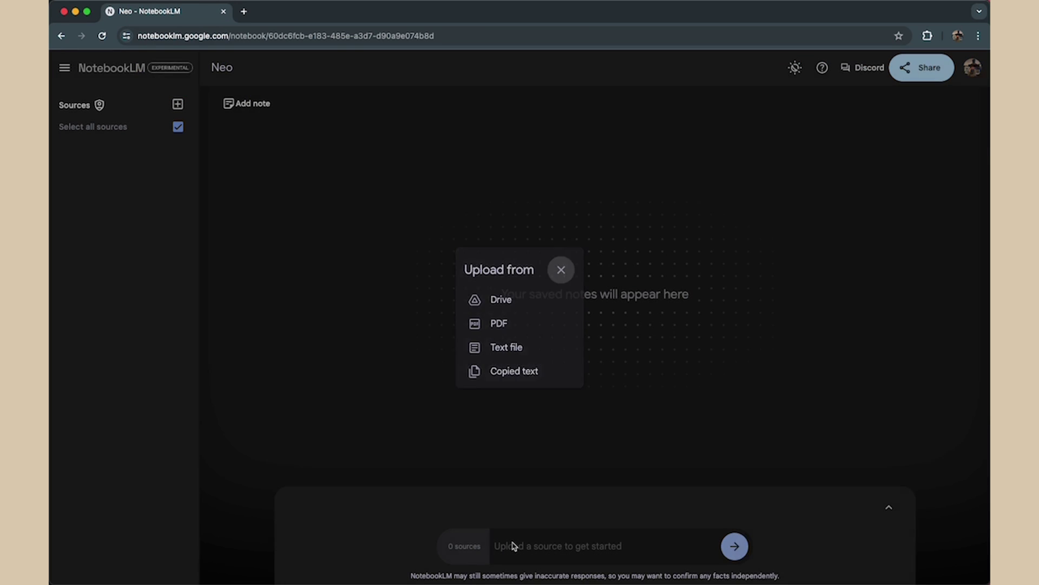
left_click(179, 105)
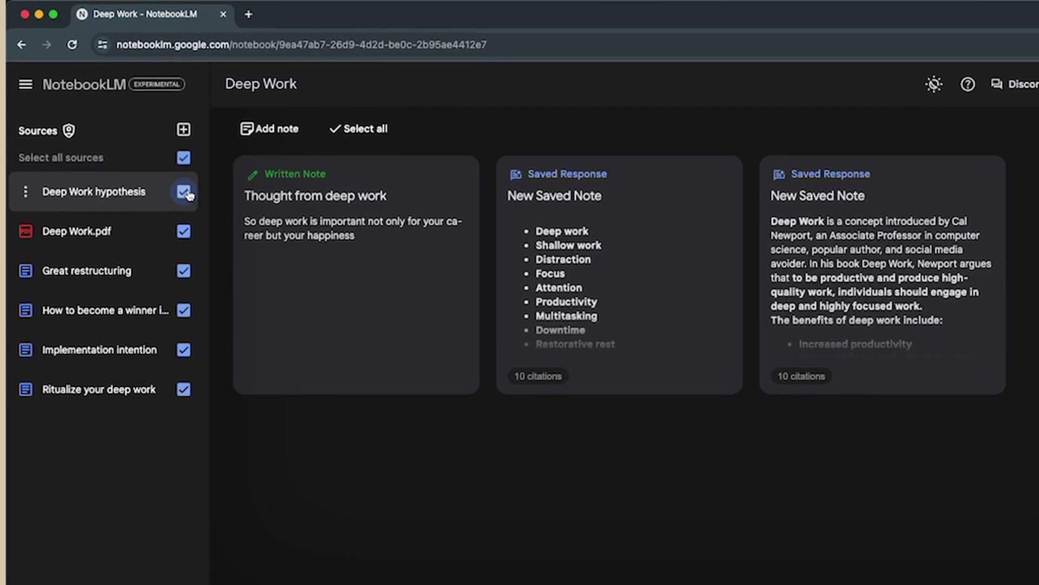
left_click(184, 158)
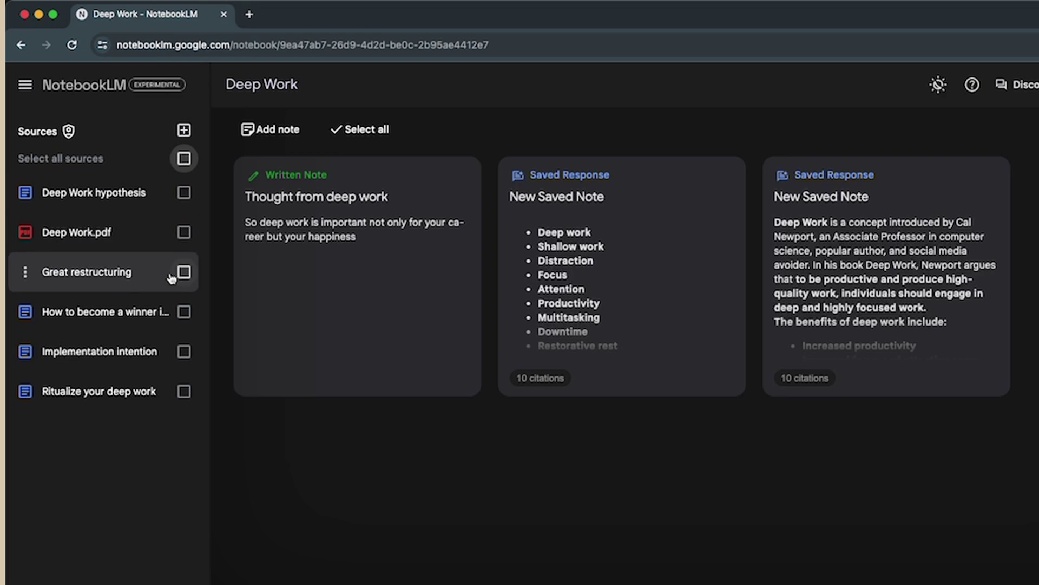
left_click(184, 234)
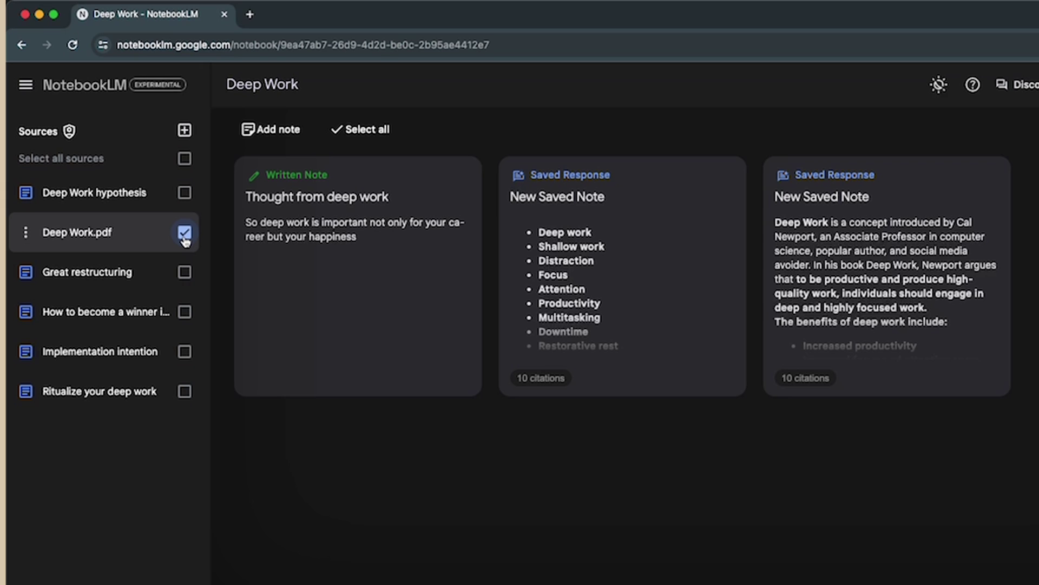
left_click(184, 158)
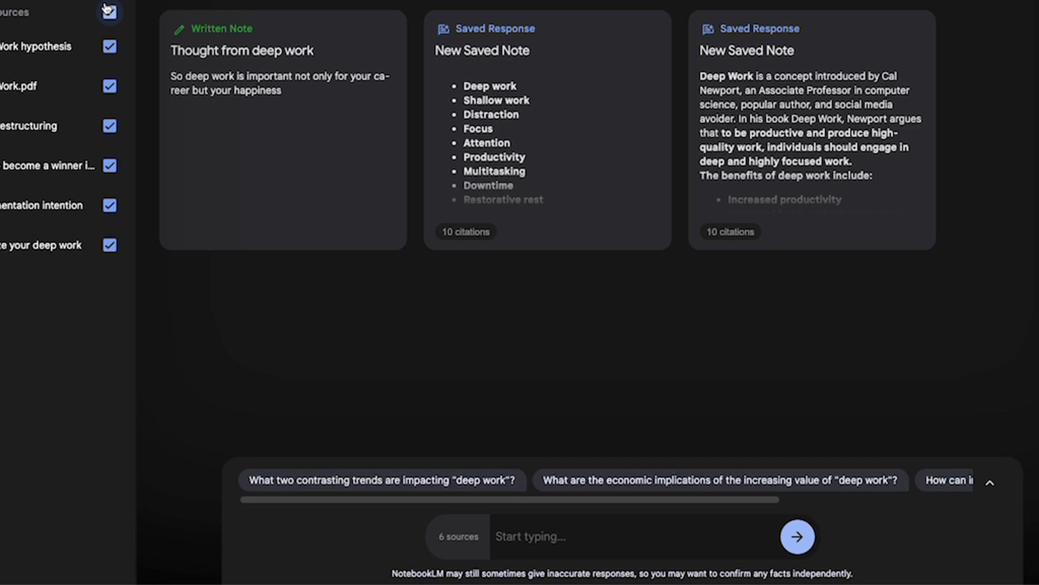
left_click(622, 524)
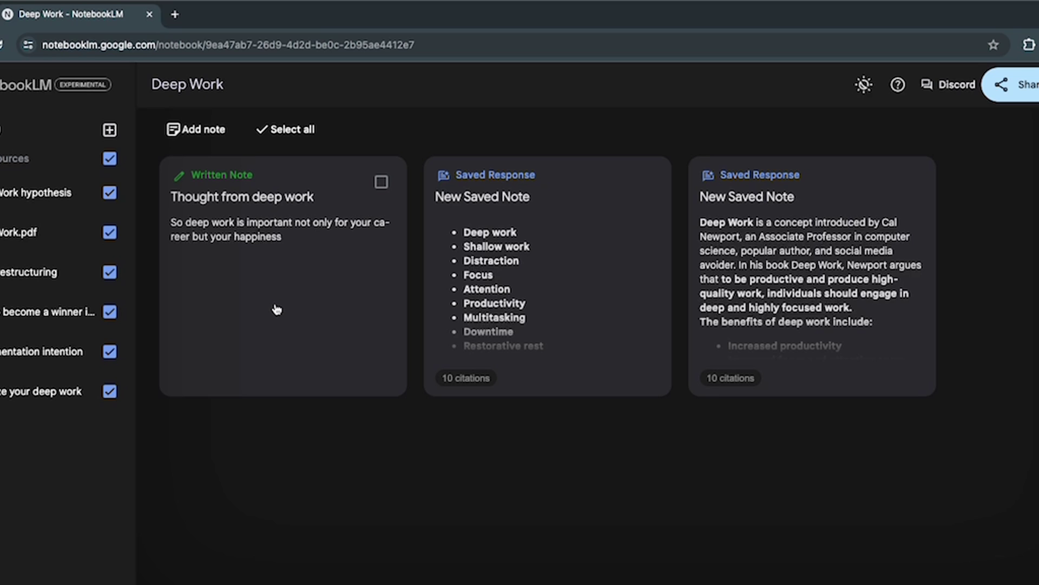
Select the three notes: Thought from deep work, the bulleted response, and the Deep Work concept
left_click(381, 182)
left_click(643, 183)
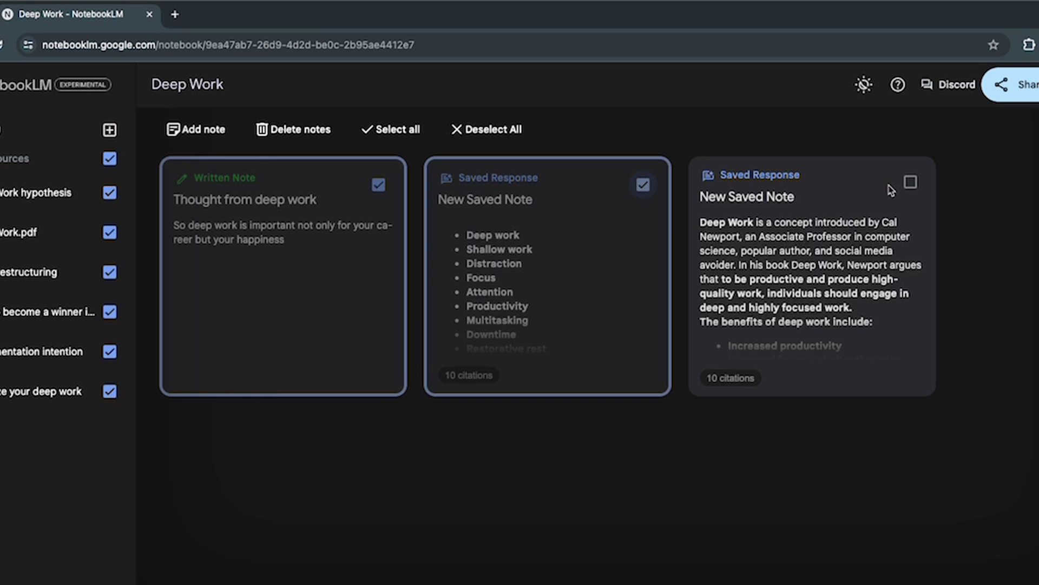
left_click(909, 184)
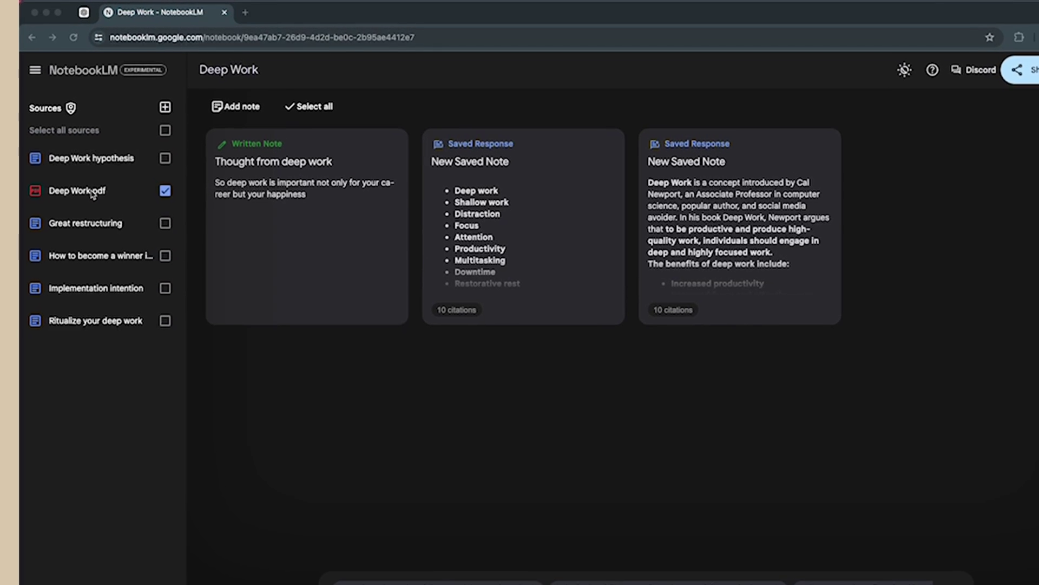
Open the Deep Work.pdf source guide and ask about its 'Deep work' key topic
left_click(89, 193)
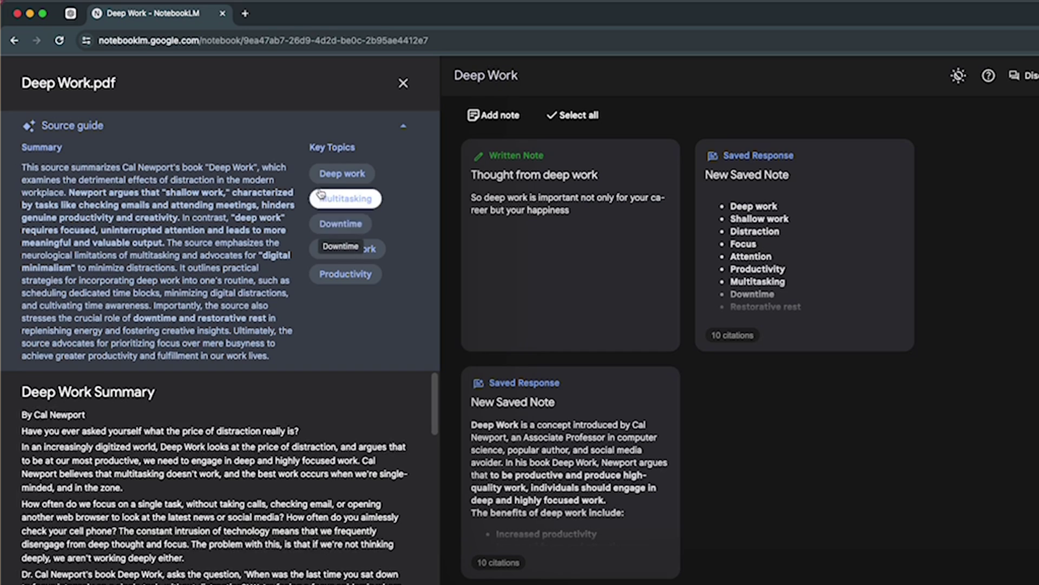
left_click(341, 173)
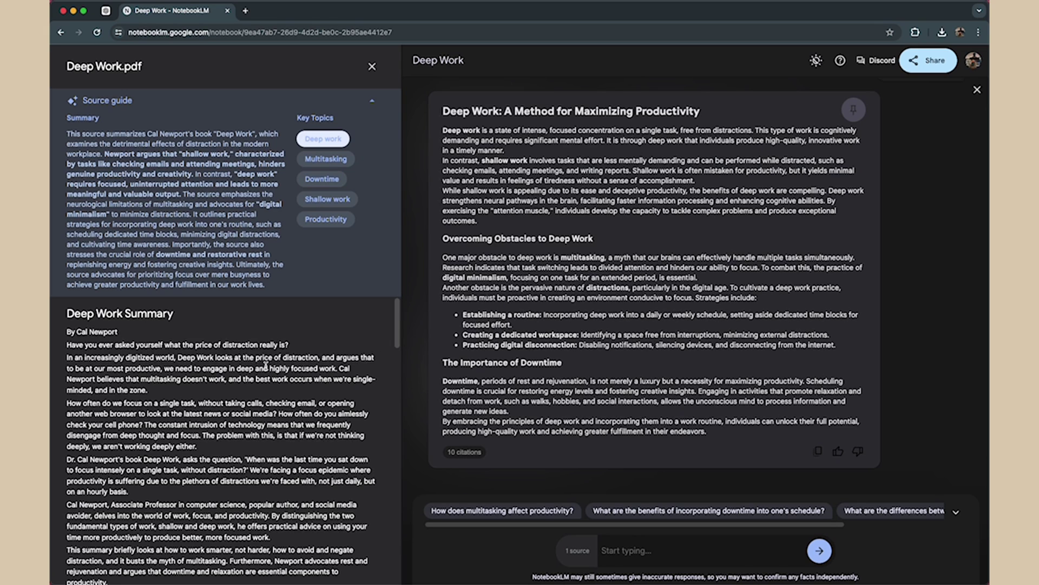
Scroll down through the Deep Work.pdf source text
scroll(265, 366, "down", 10)
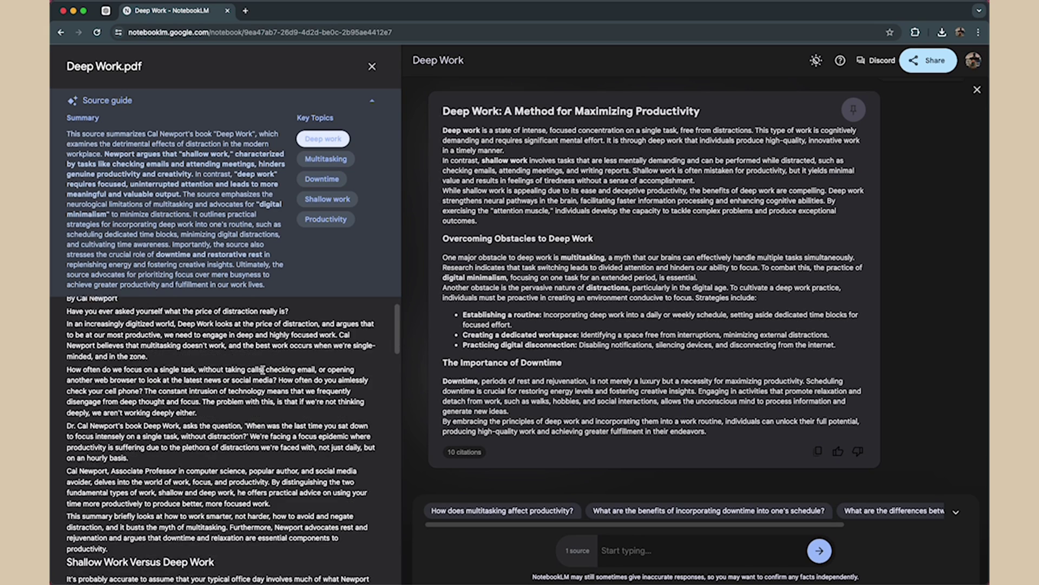
scroll(263, 369, "down", 5)
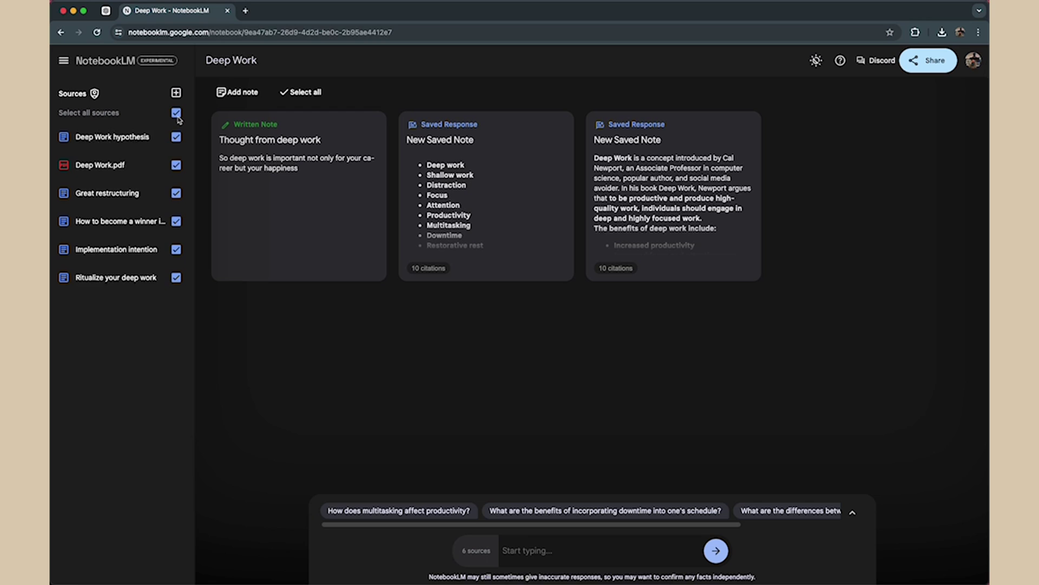
Re-include all six sources and ask 'How does multitasking affect productivity?'
left_click(177, 116)
left_click(177, 116)
left_click(462, 511)
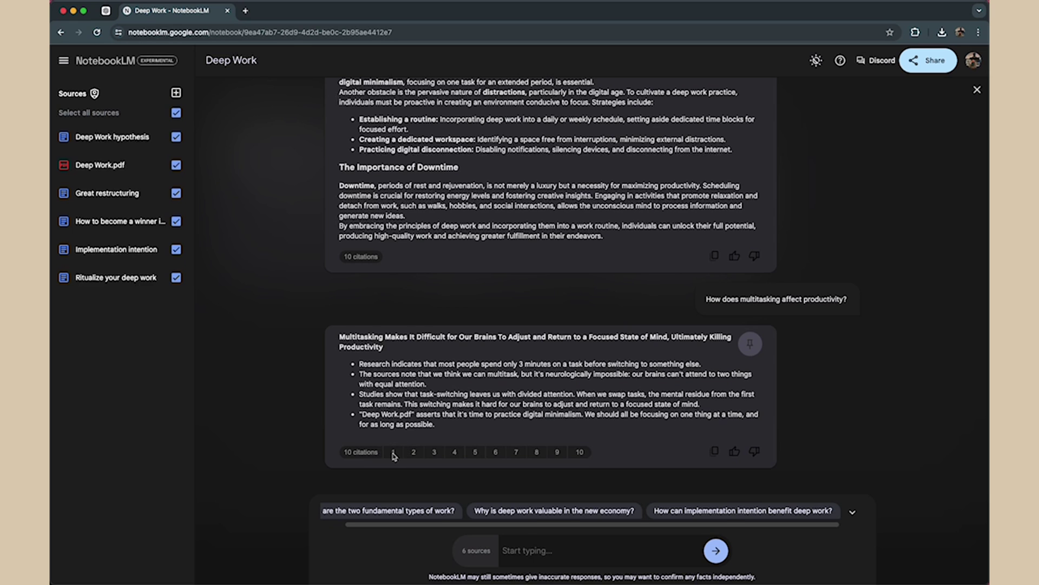
Open citation 1 of the multitasking answer to view its Deep Work.pdf passage
left_click(394, 453)
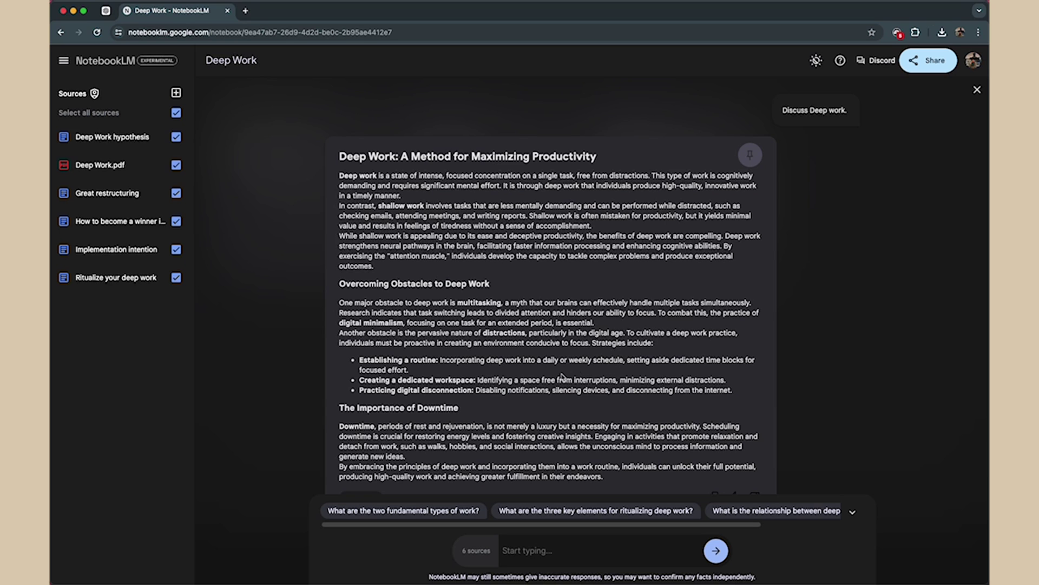
Pin 'The Value of Deep Work in the New Economy' answer as a note
scroll(541, 368, "down", 10)
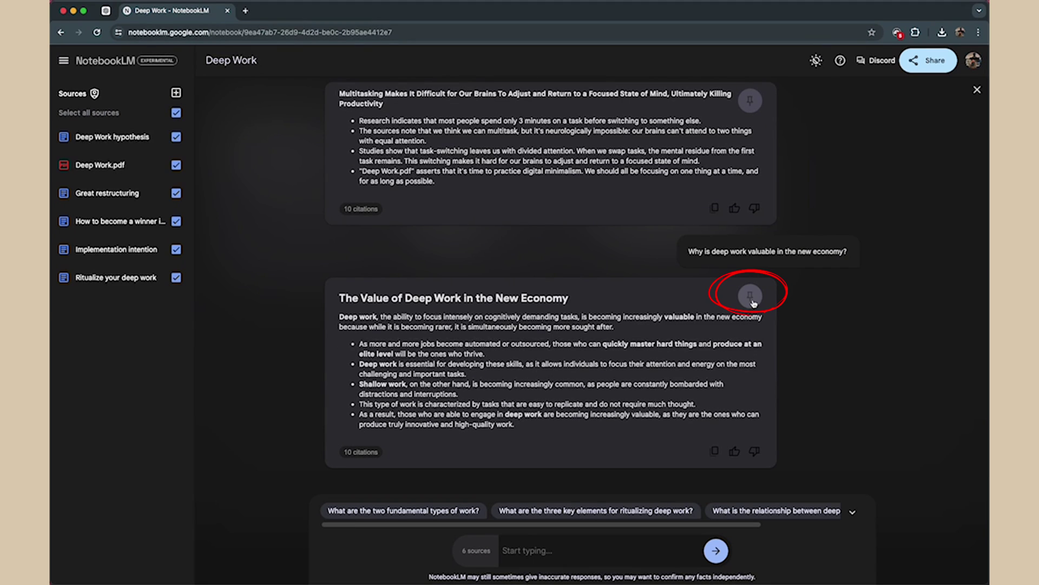
left_click(752, 299)
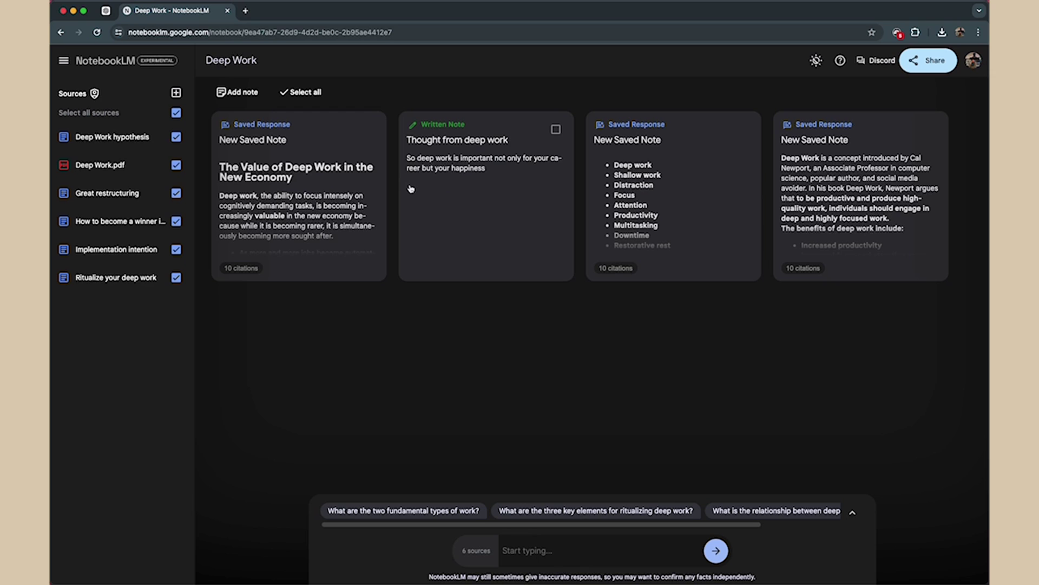
Tick The Value of Deep Work, Thought from deep work, bulleted response and Deep Work concept notes
left_click(366, 131)
left_click(555, 130)
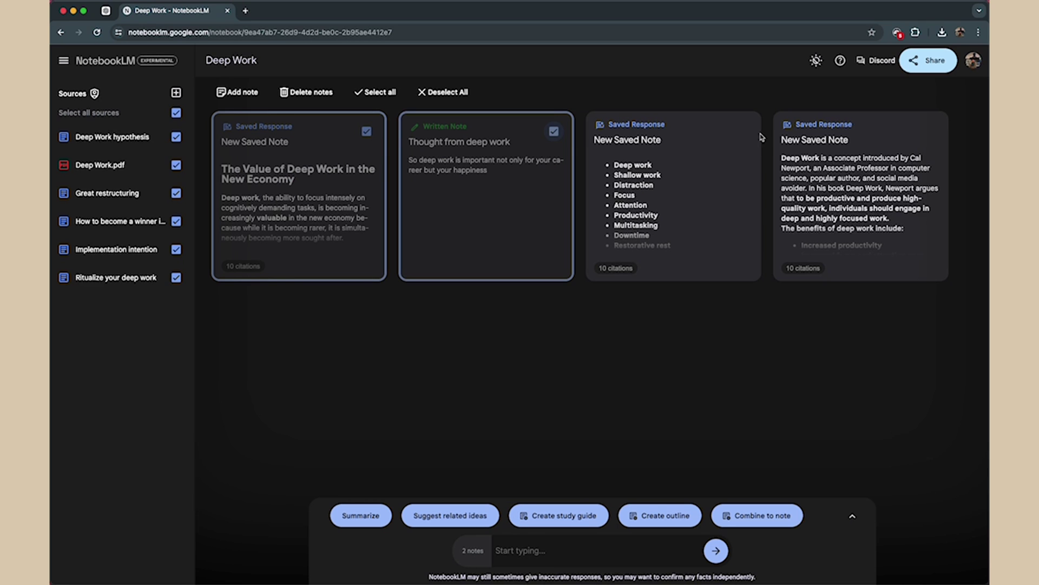
left_click(741, 131)
left_click(929, 131)
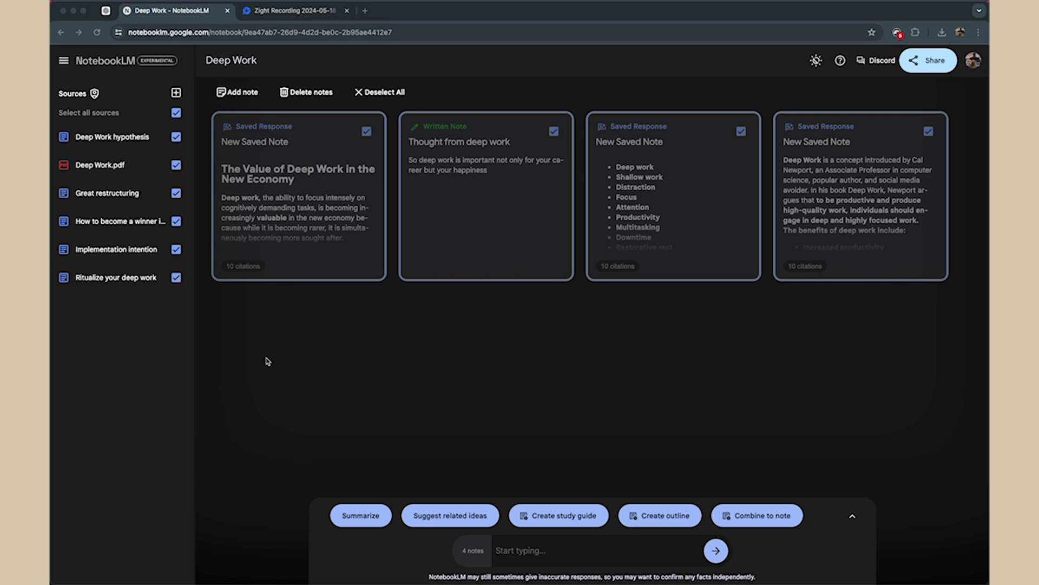
Open the chat and scroll to the 'Blog Outline: Deep Work' reply
left_click(852, 515)
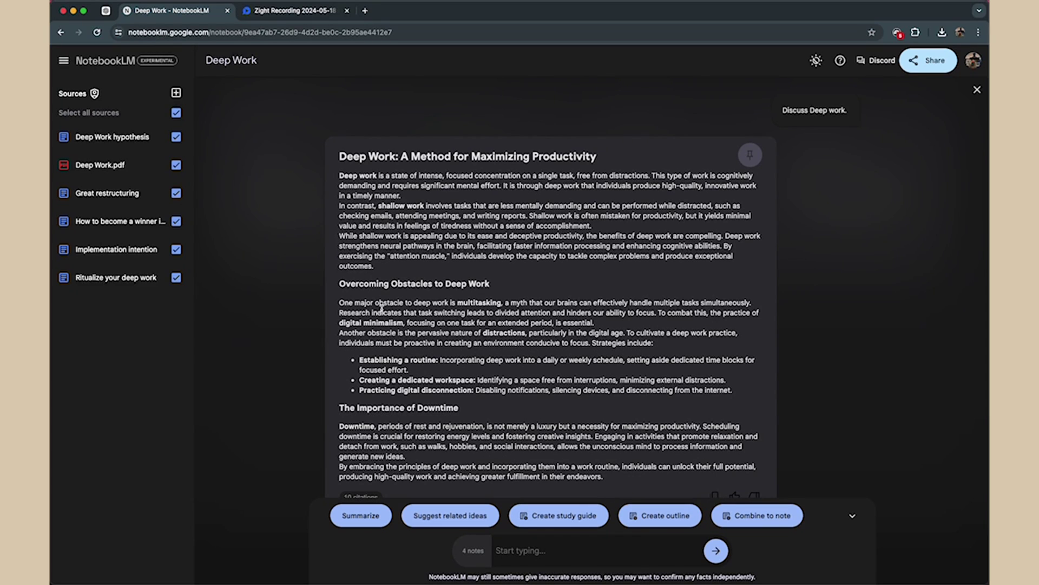
scroll(729, 229, "down", 10)
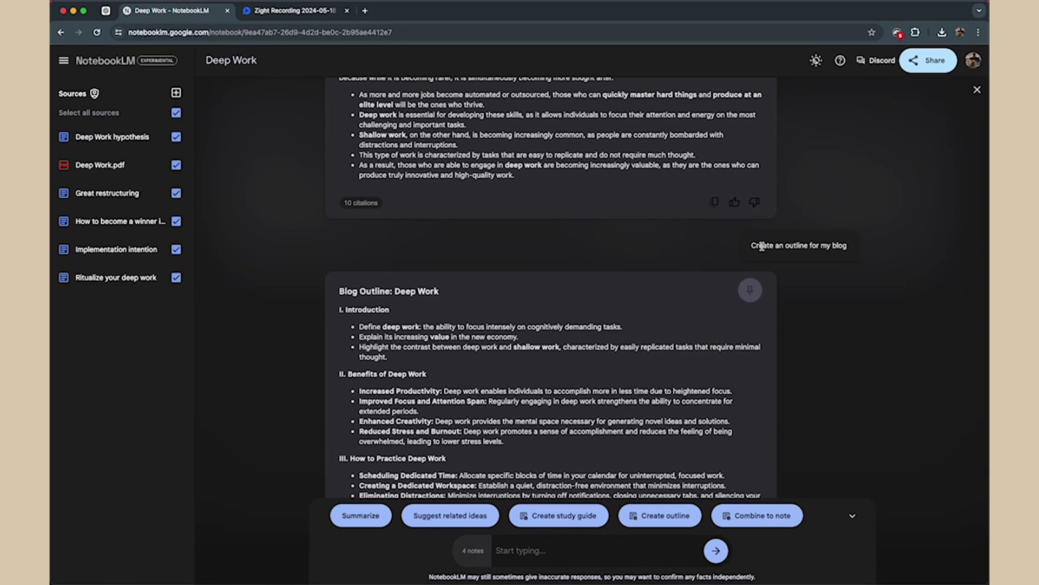
scroll(759, 246, "down", 5)
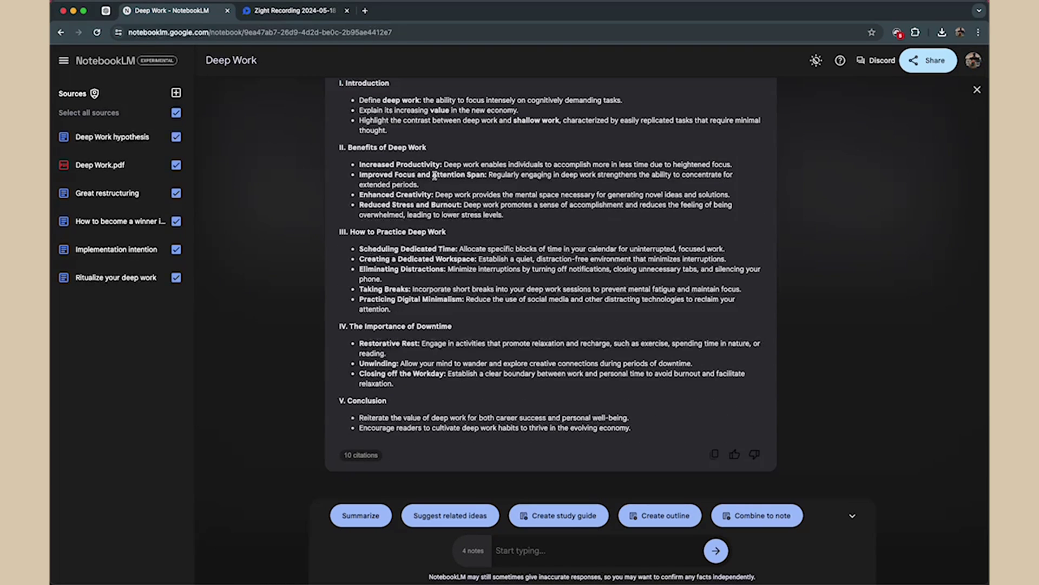
scroll(368, 291, "up", 1)
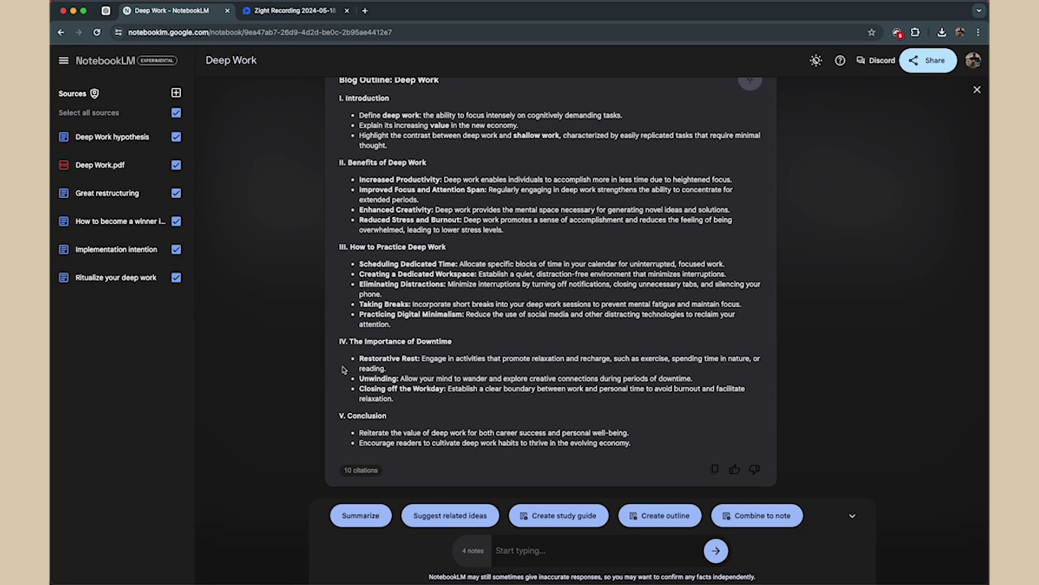